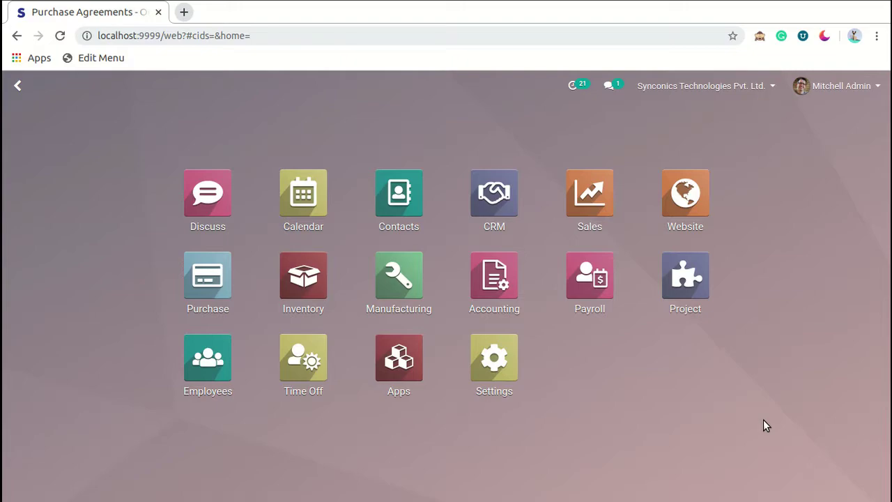
click(511, 352)
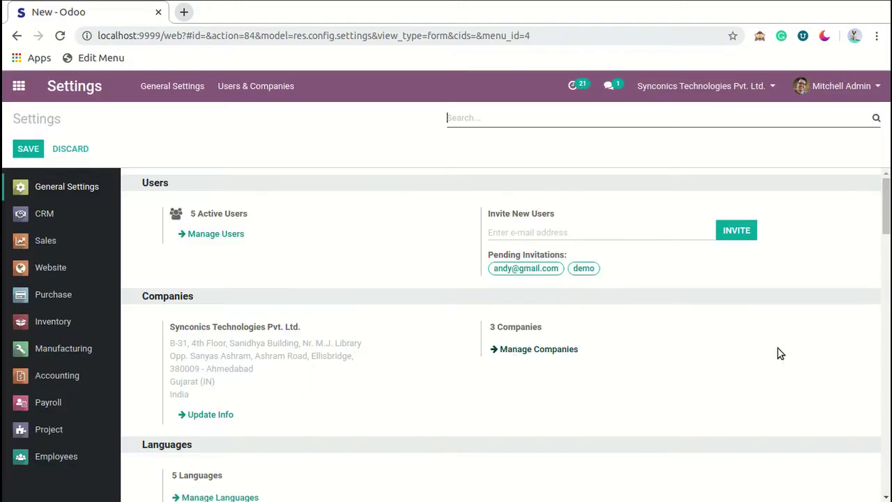
drag(886, 220, 883, 470)
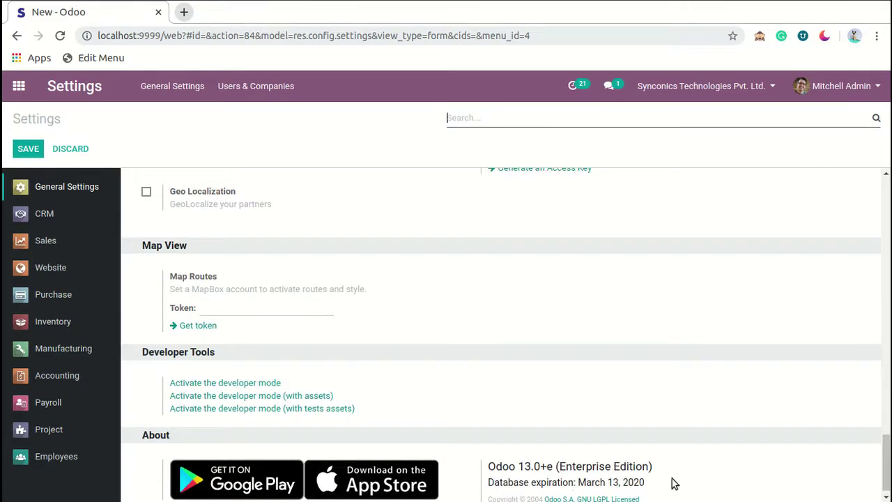
scroll(885, 481, up, 1)
drag(886, 453, 323, 89)
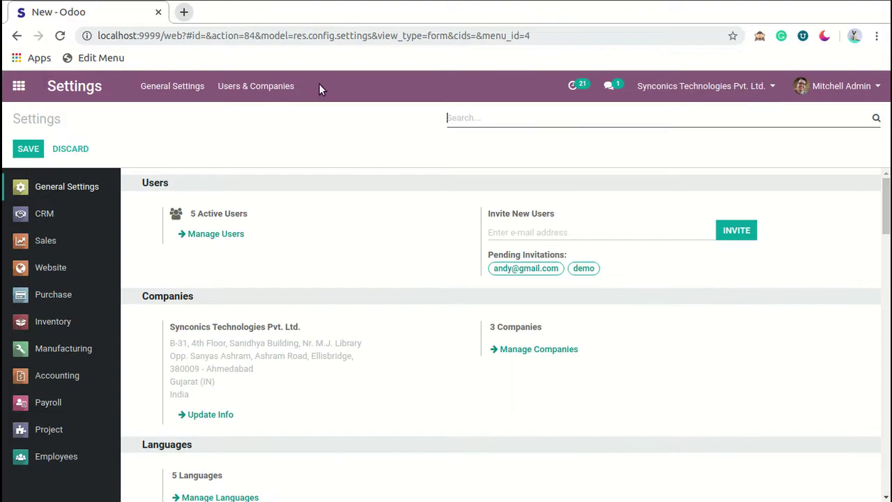
click(23, 94)
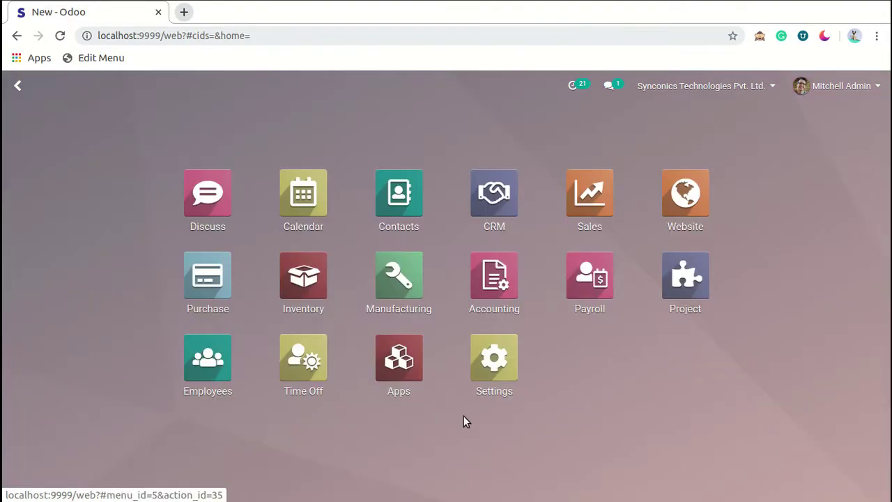
- Open the Purchase app's settings and check that the Purchase Agreements option is enabled
click(208, 282)
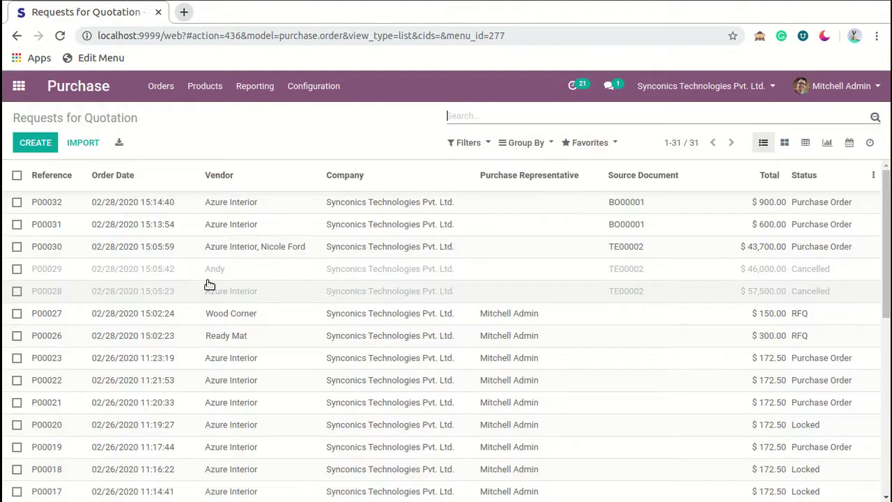
click(321, 93)
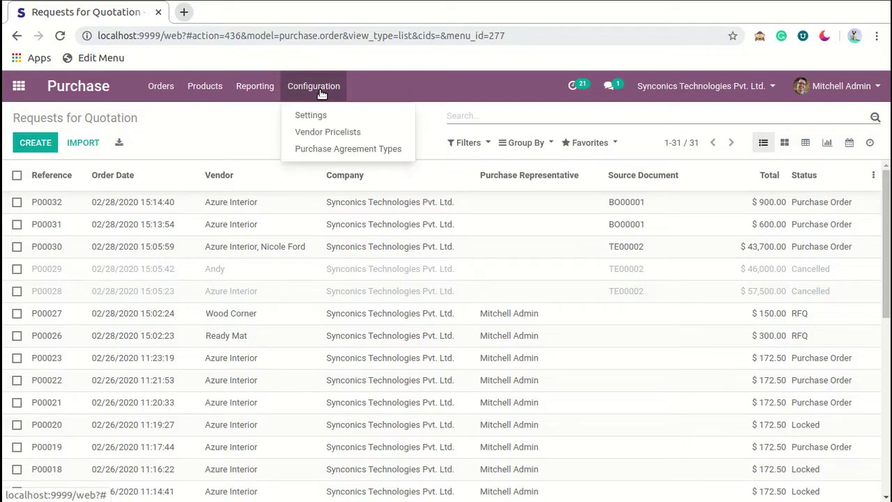
click(407, 117)
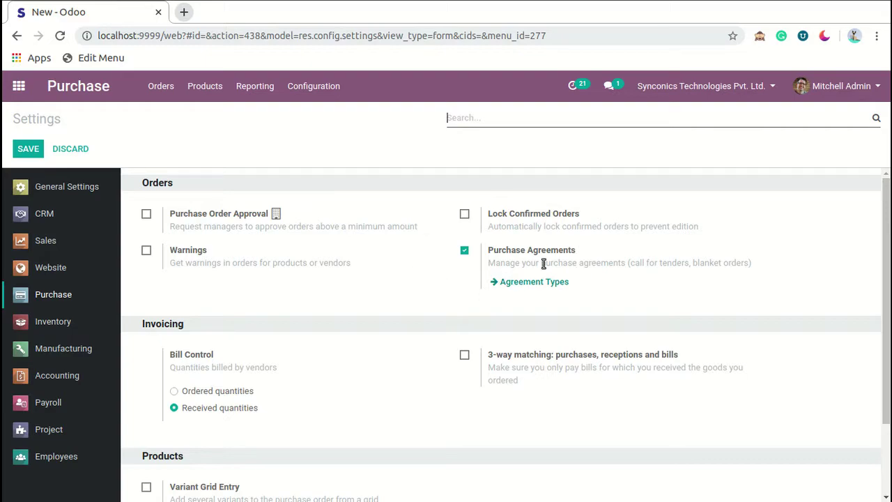
mouse_move(504, 272)
- Open the Blanket Order purchase agreement type for editing, review its selection type and new-quotation options, and save it without changes
click(325, 91)
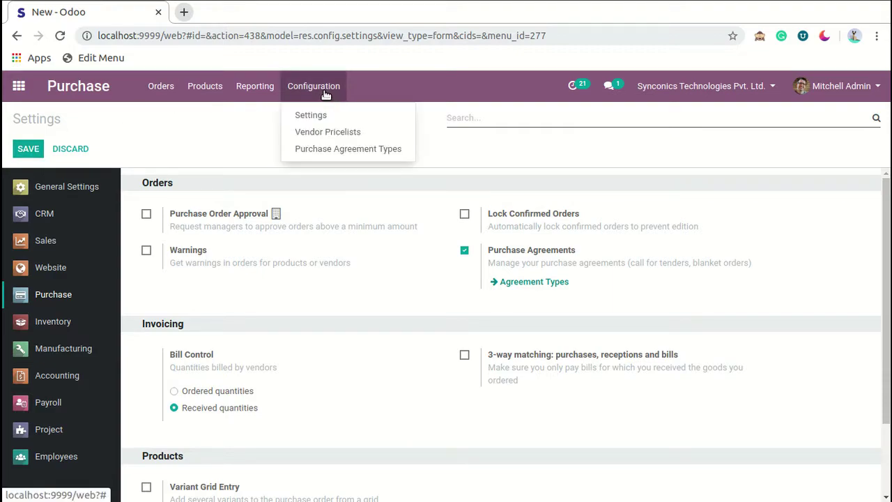
click(407, 149)
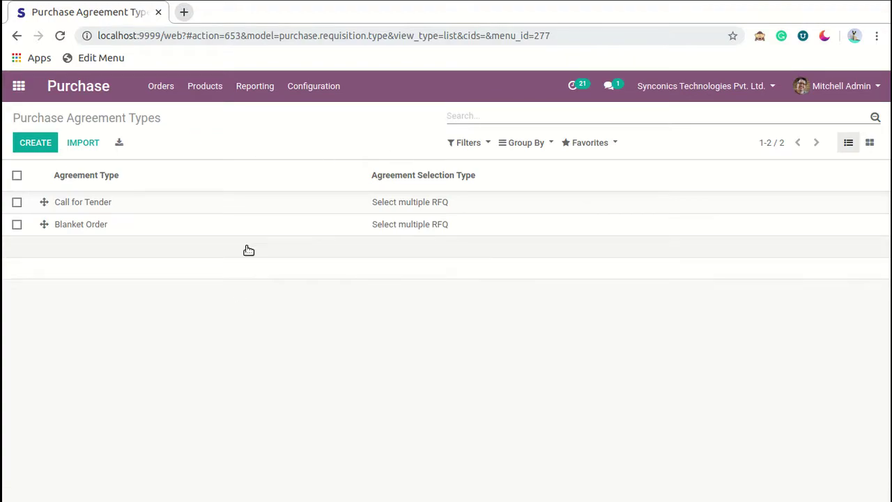
click(484, 226)
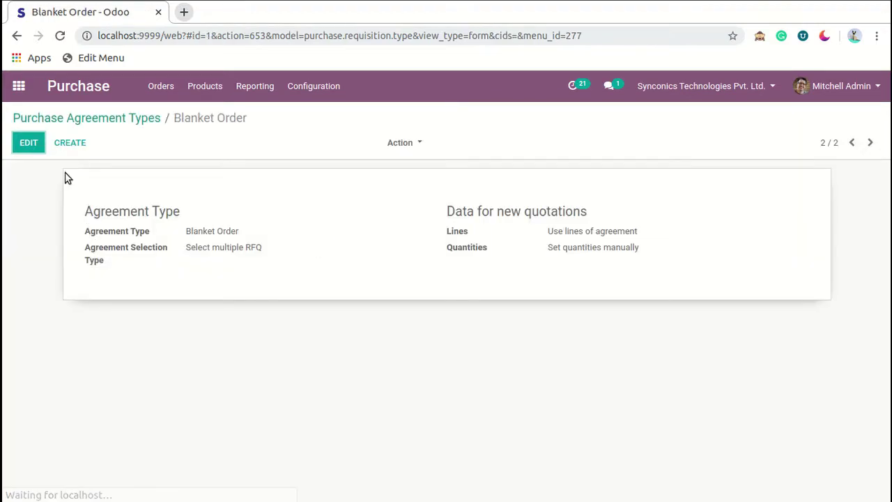
click(31, 142)
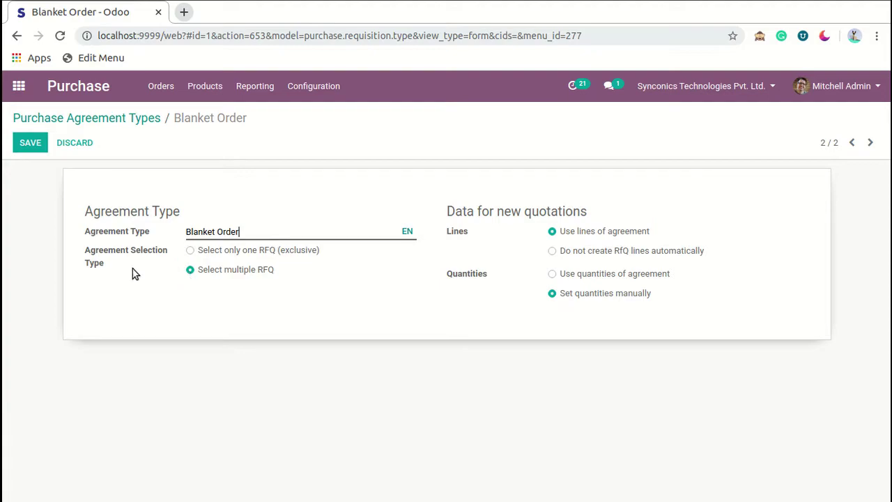
mouse_move(101, 263)
click(30, 142)
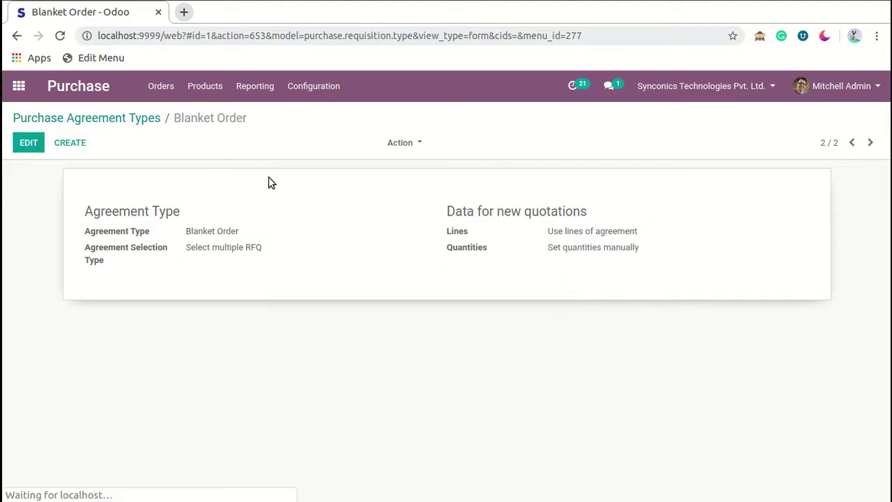
- Create a new purchase agreement and set its agreement type to Blanket Order
click(210, 89)
mouse_move(171, 87)
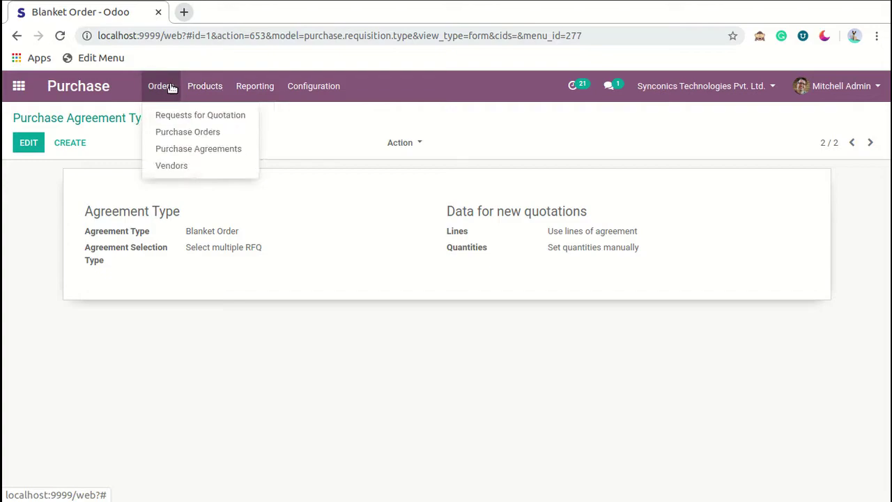
click(225, 149)
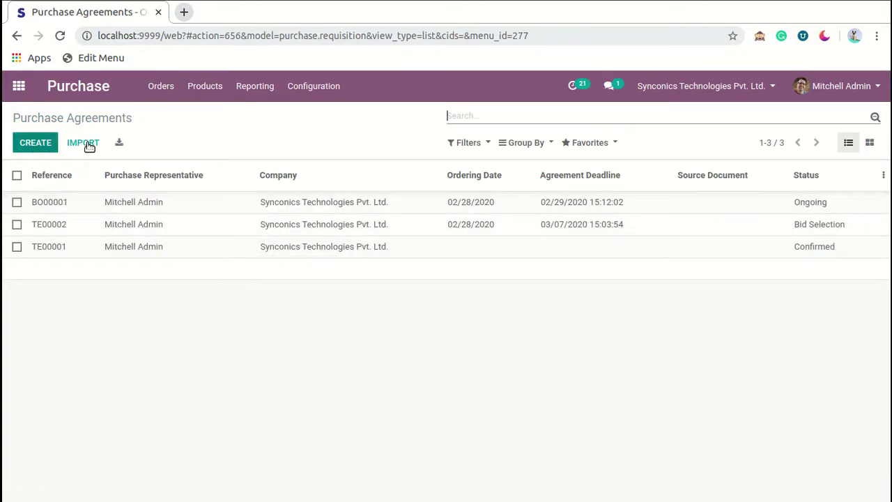
click(30, 147)
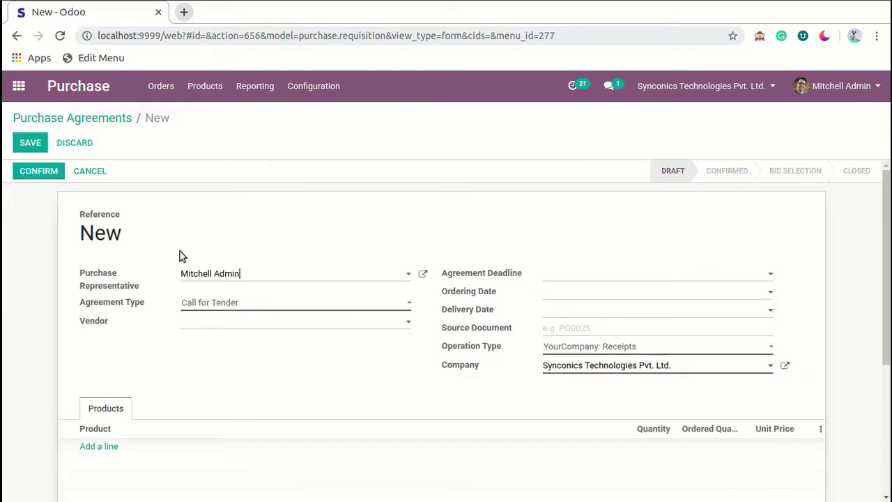
click(320, 302)
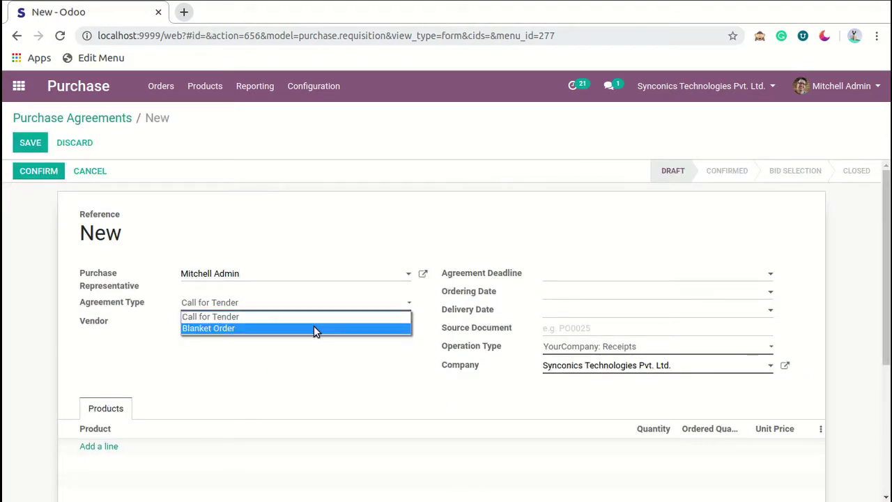
click(313, 326)
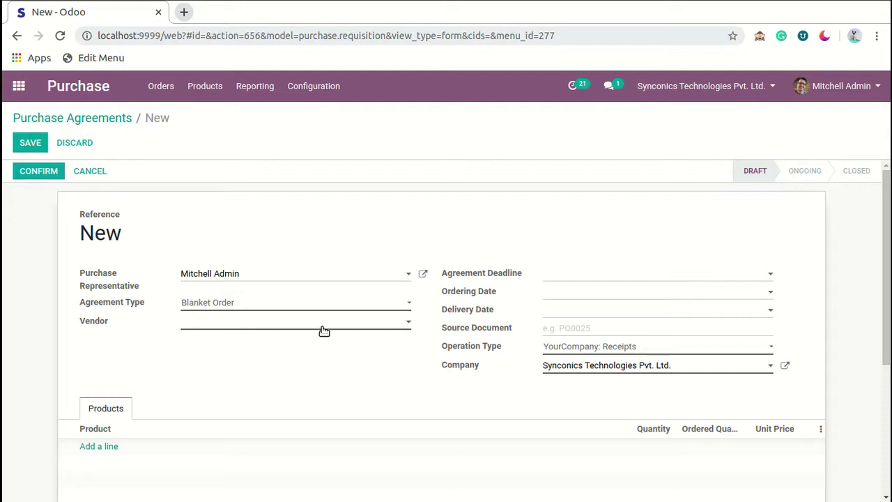
click(372, 330)
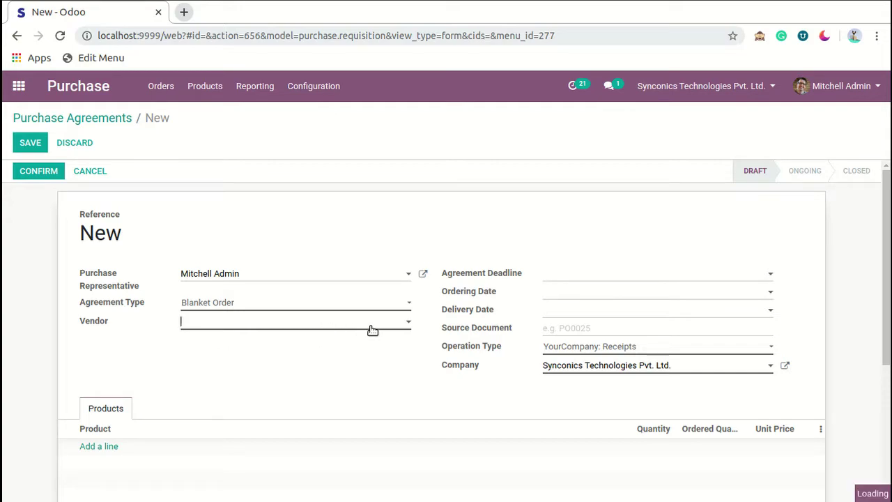
click(360, 342)
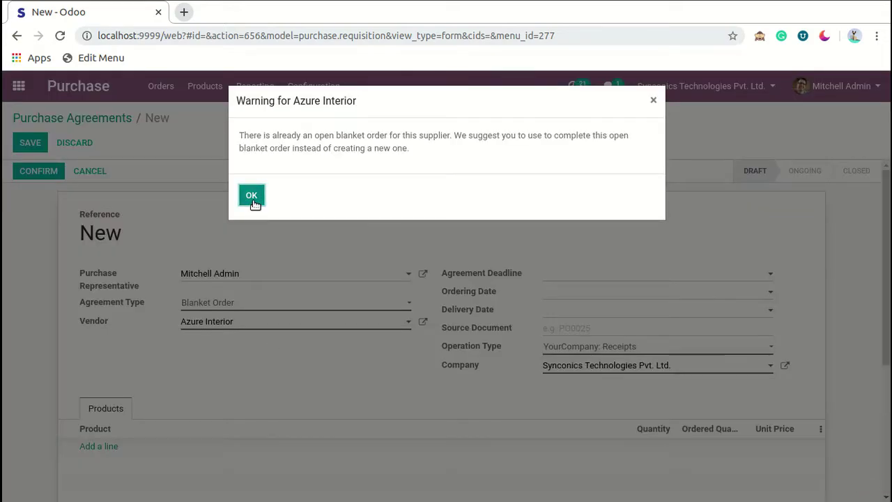
click(252, 195)
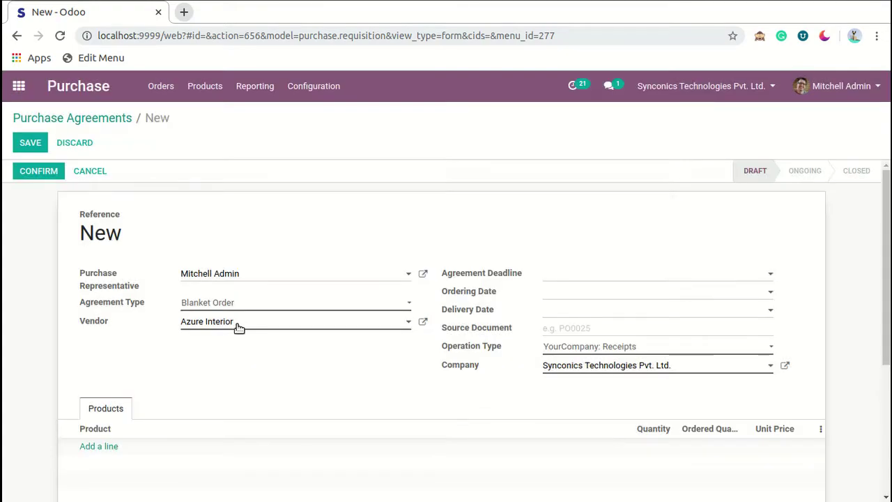
- Set the agreement's vendor to the third suggested contact and the agreement deadline to 03/07/2020
click(288, 328)
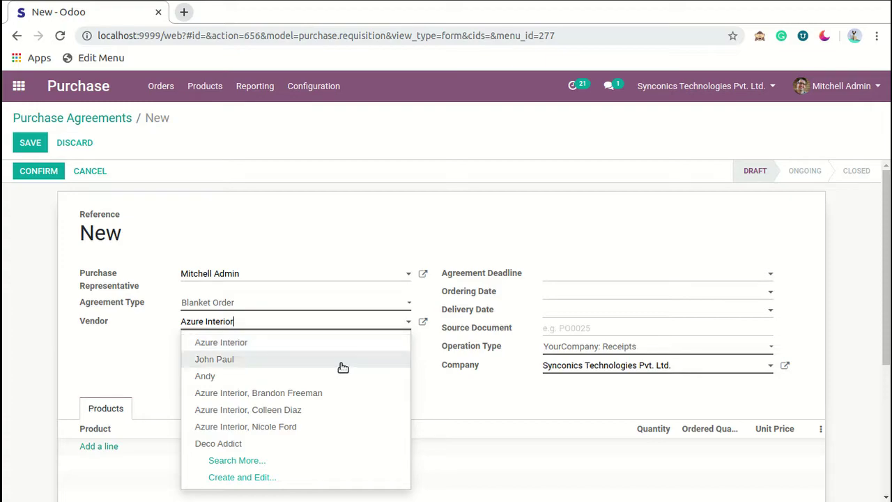
click(399, 376)
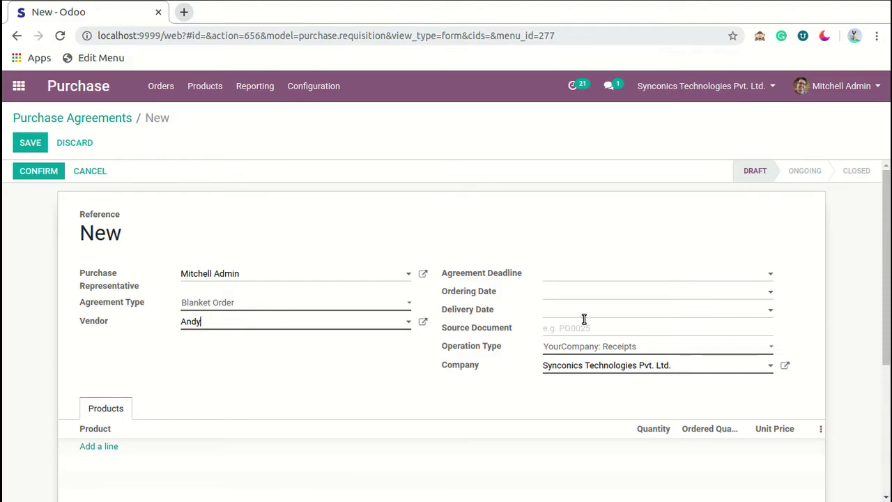
click(657, 280)
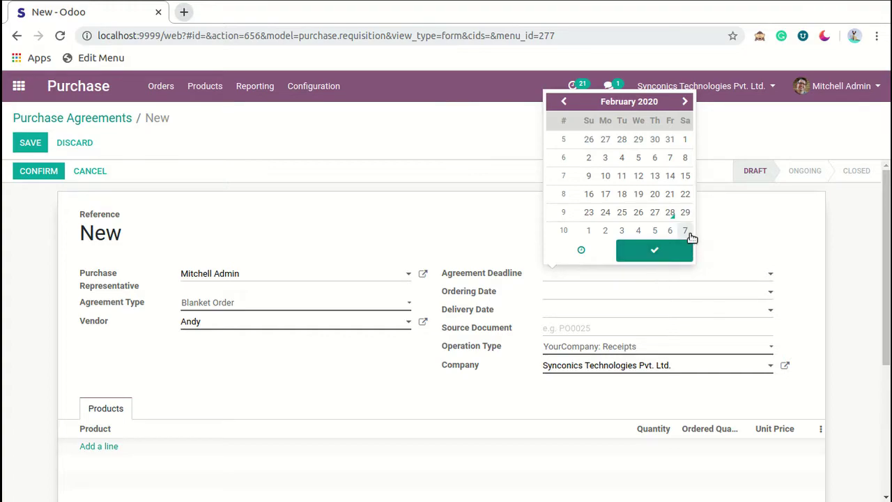
click(690, 236)
- Set both the ordering date and the delivery date of the agreement to 02/28/2020
click(712, 299)
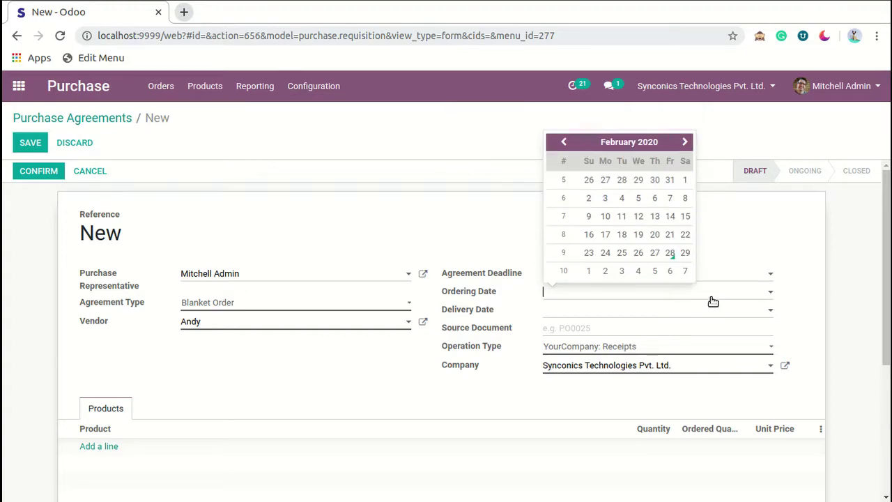
click(671, 253)
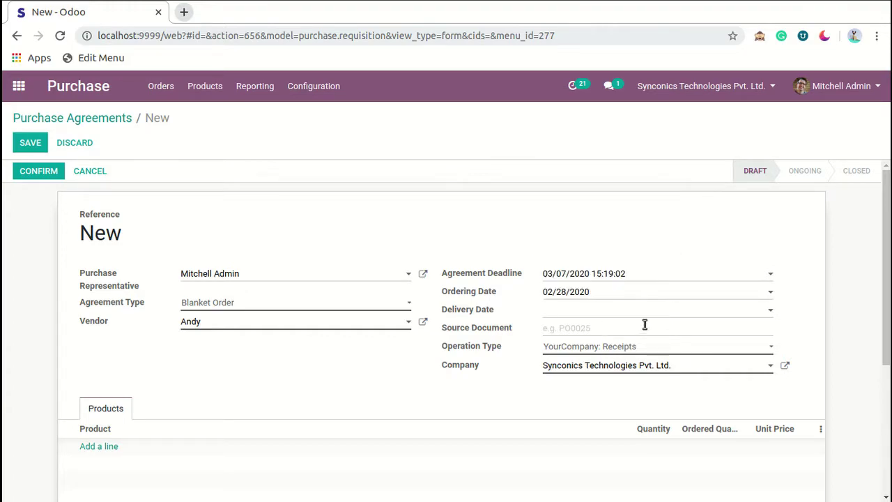
click(714, 313)
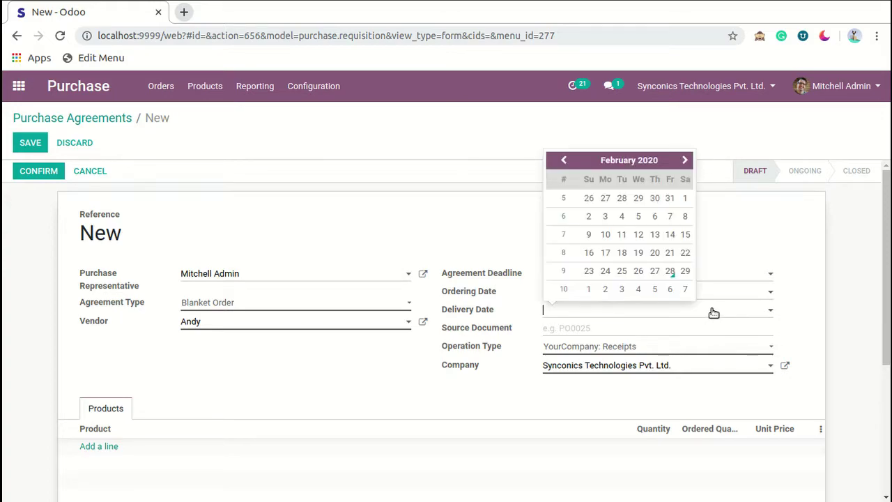
click(670, 272)
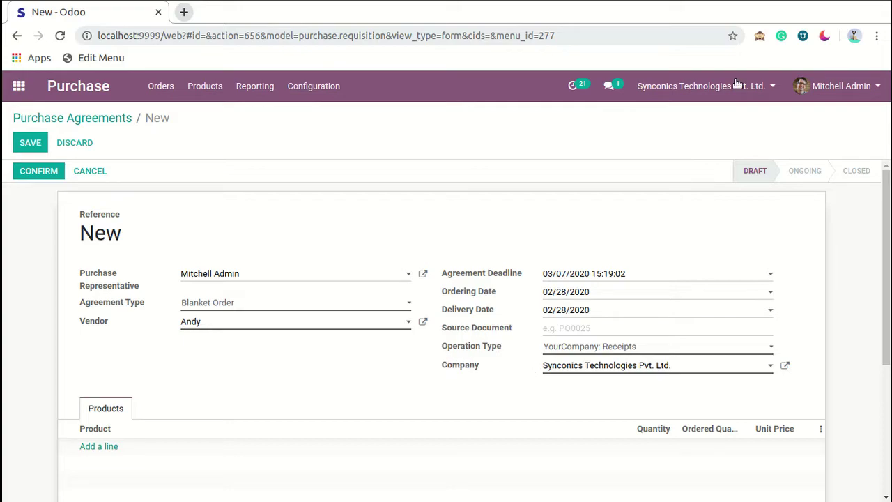
click(568, 1)
click(597, 24)
- Add a product line for [DESK0004] Customizable Desk (CONFIG) (Aluminium, Black) with quantity 1000 and unit price 30
scroll(251, 342, down, 1)
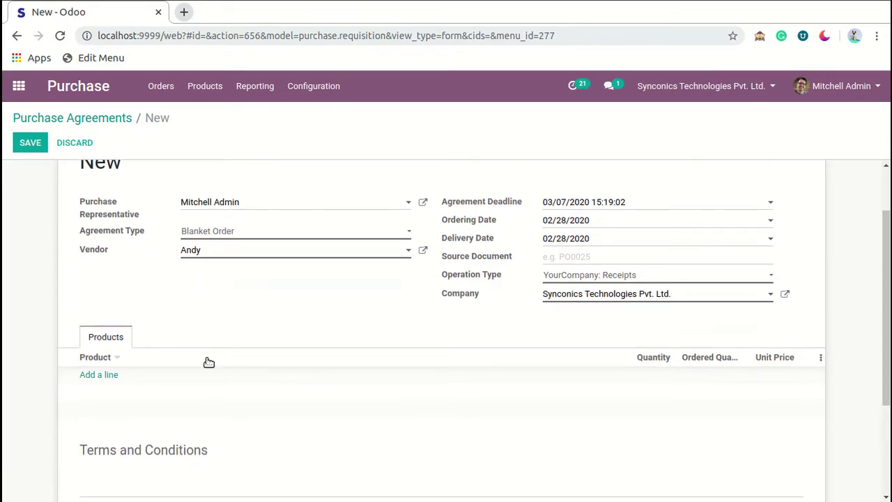
click(104, 374)
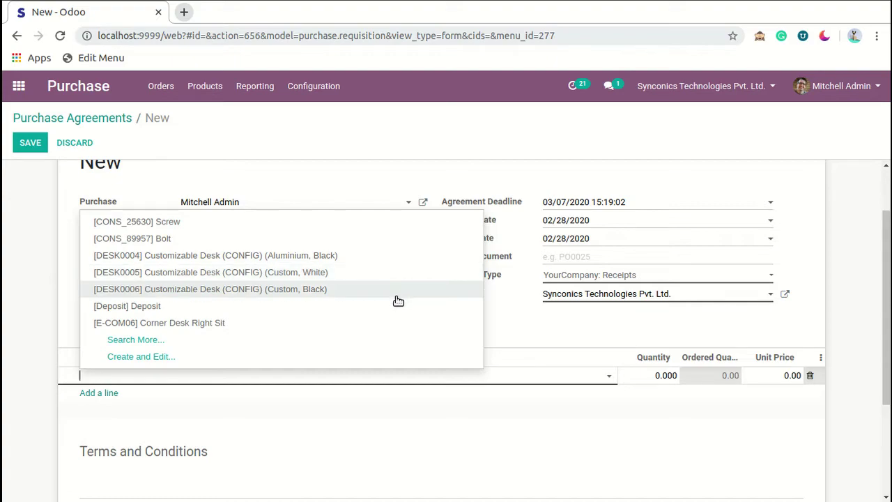
click(411, 258)
click(640, 374)
text(1000)
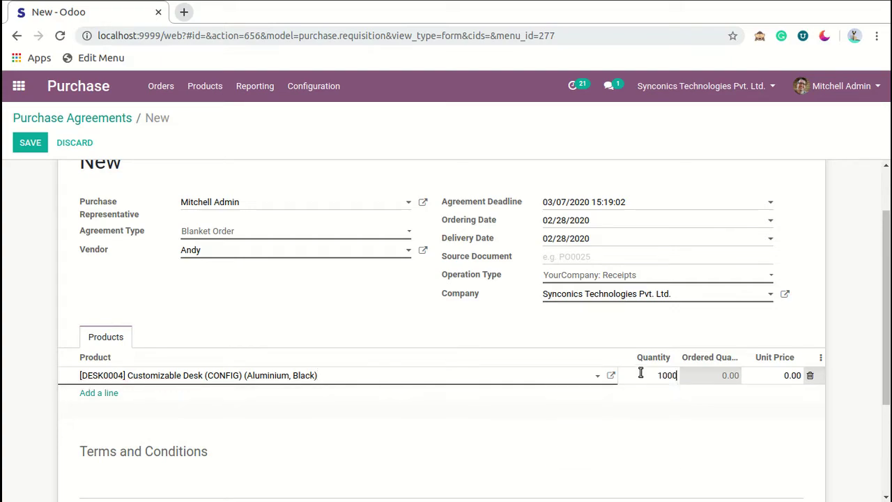
click(773, 375)
text(30)
click(465, 320)
- Enter "Blanket Order for" followed by the vendor's name as the terms and conditions, and save the purchase agreement
scroll(446, 338, down, 2)
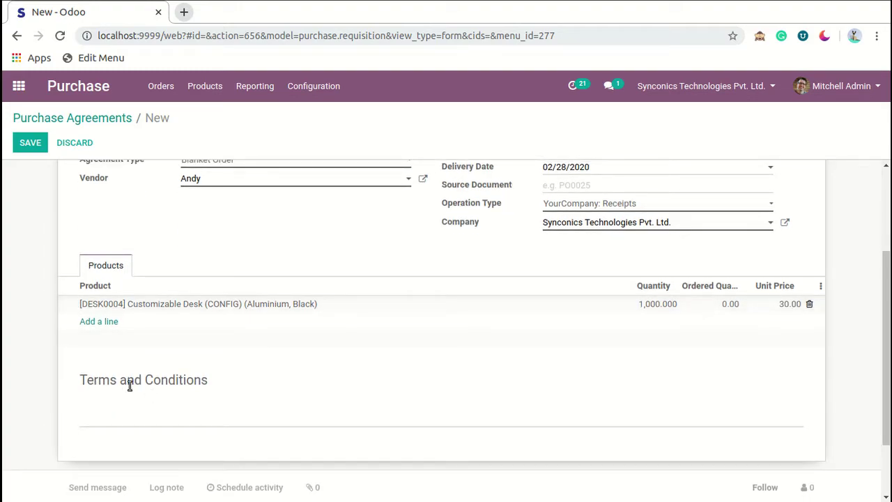
scroll(269, 391, up, 4)
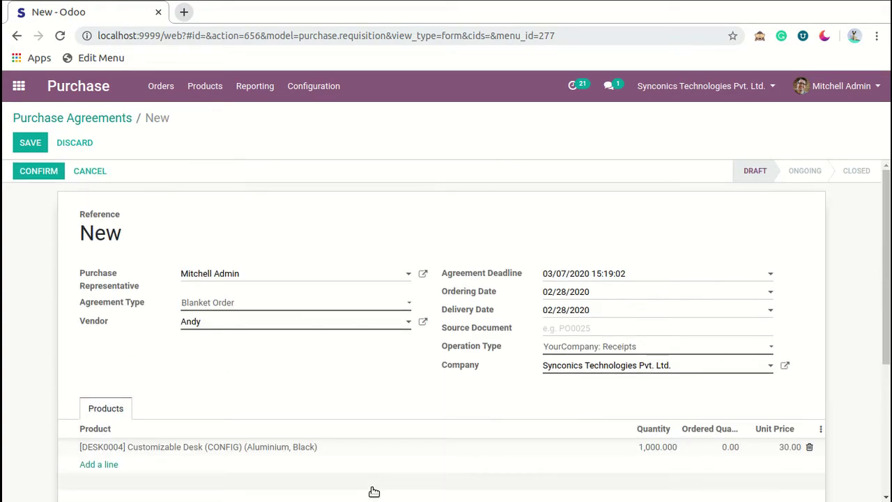
scroll(350, 395, down, 4)
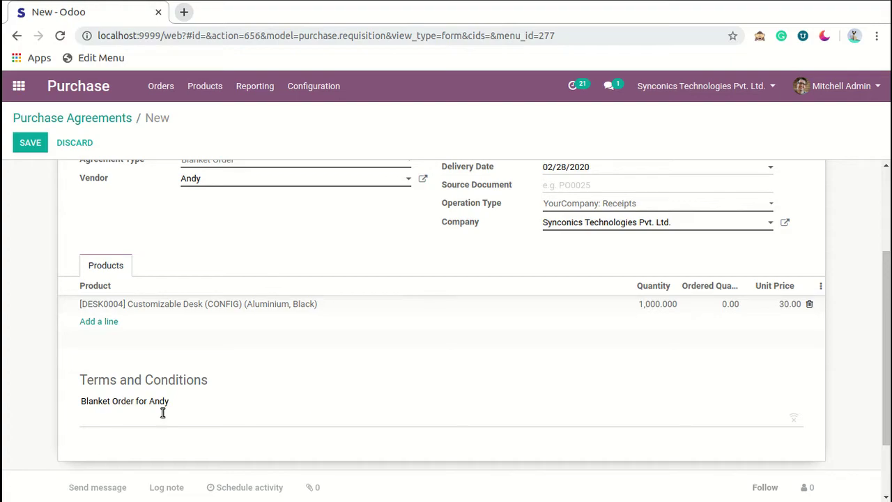
scroll(241, 419, up, 3)
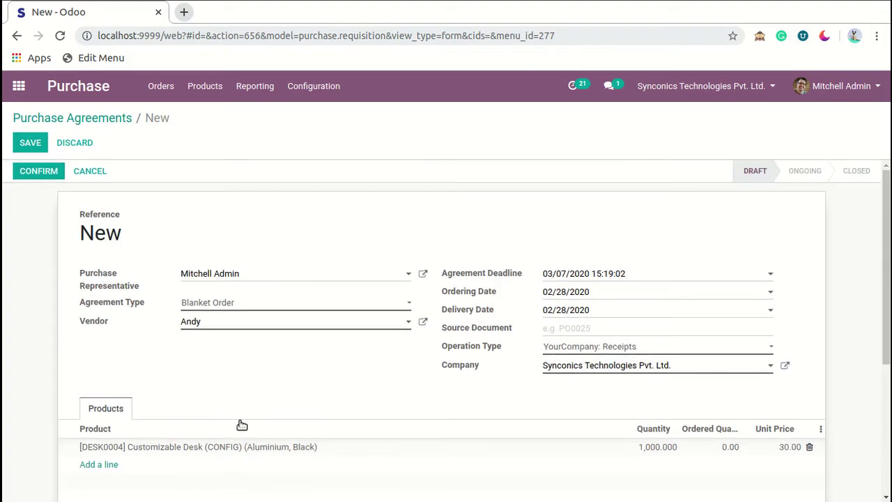
click(28, 142)
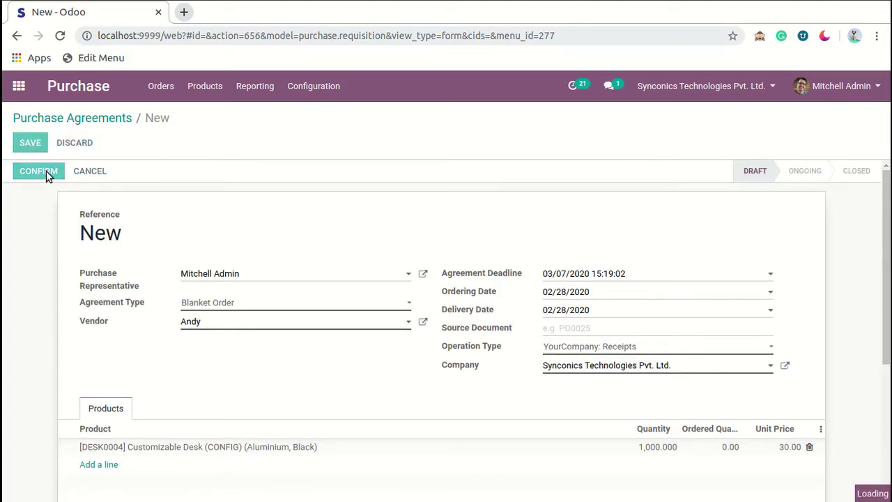
- Confirm the purchase agreement and save a new quotation from it with a quantity of 20 on the customizable desk line
click(46, 171)
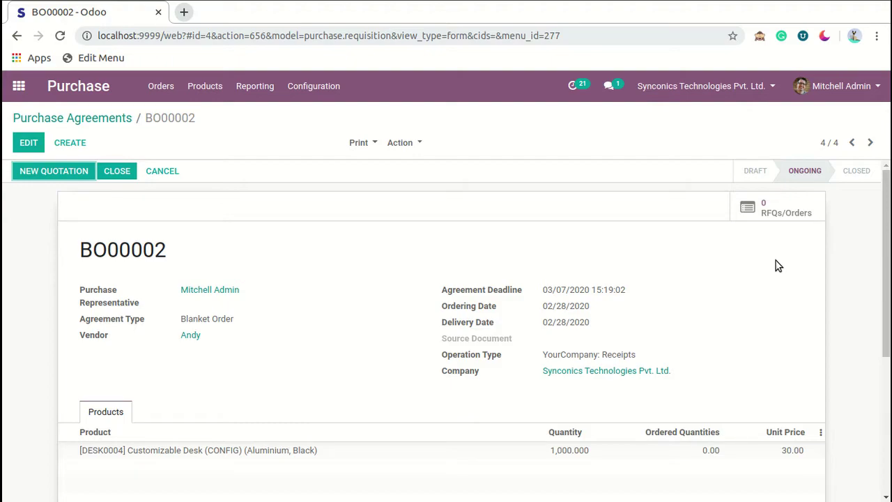
click(70, 174)
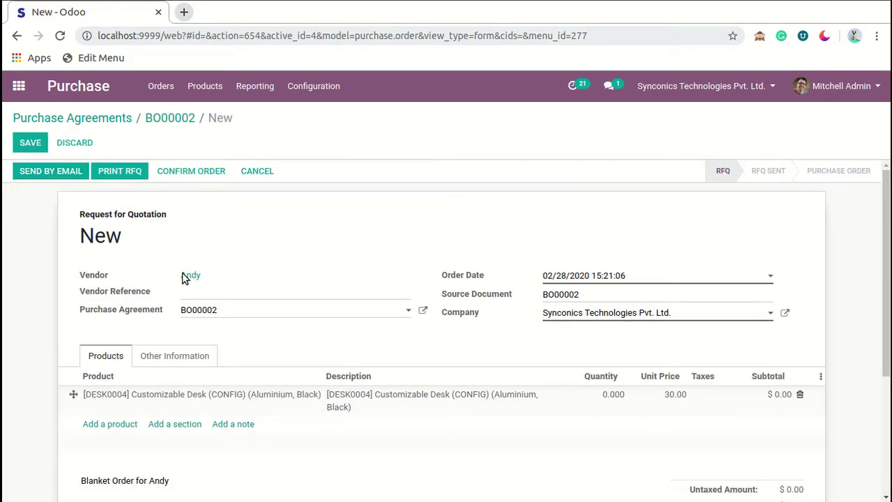
scroll(394, 319, down, 2)
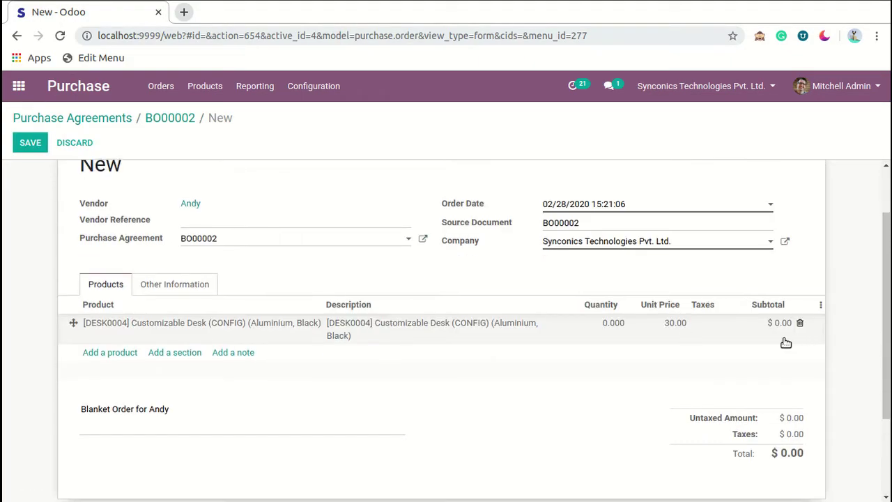
click(609, 328)
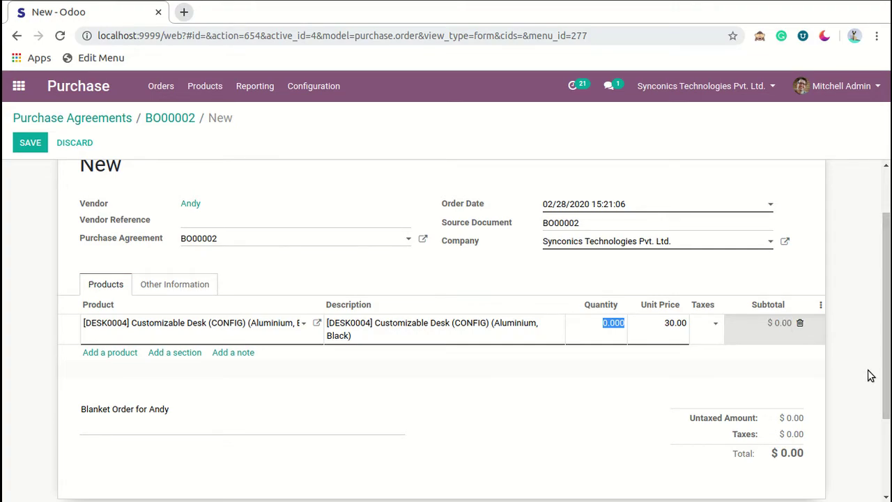
text(20)
click(39, 151)
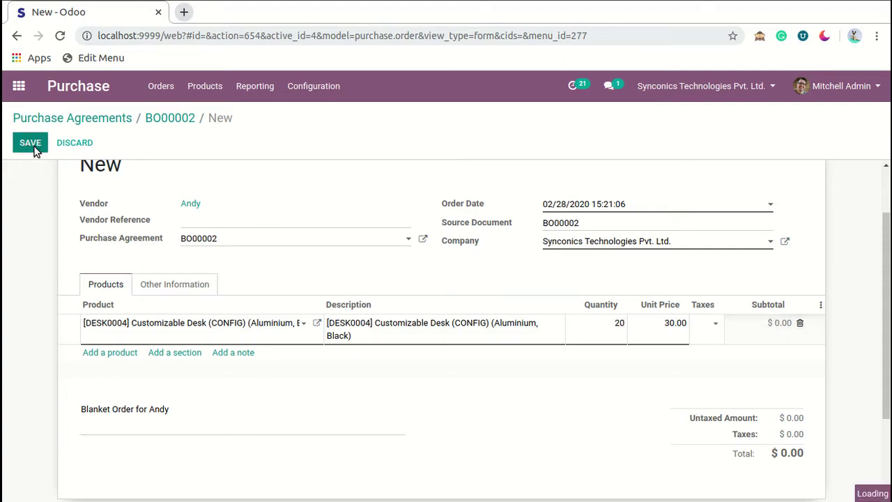
- Return to blanket order BO00002 and review its product line and terms and conditions
click(171, 118)
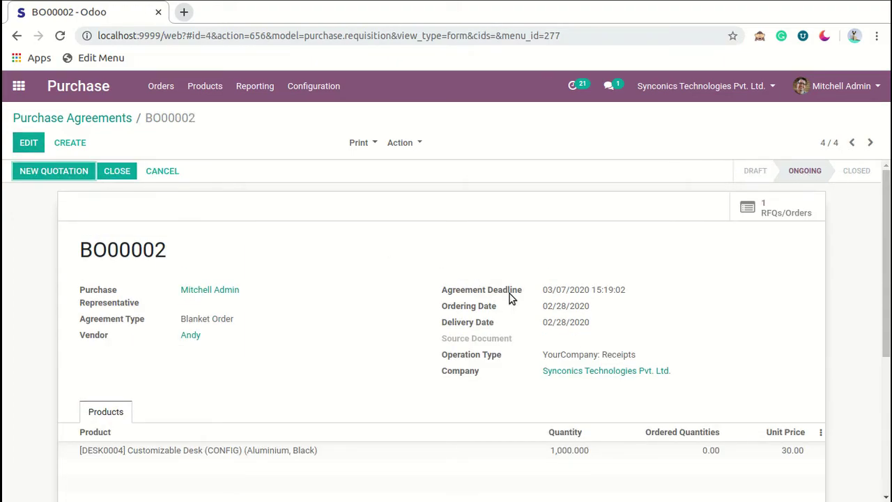
scroll(509, 293, down, 1)
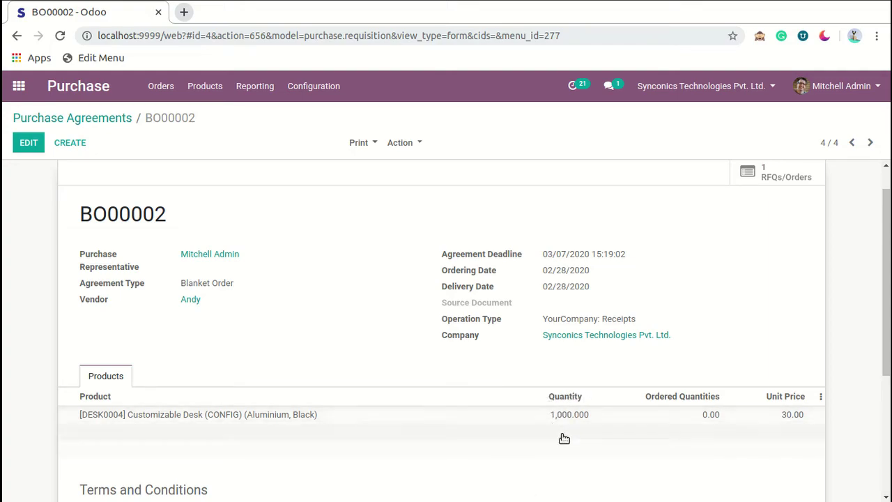
scroll(592, 404, down, 2)
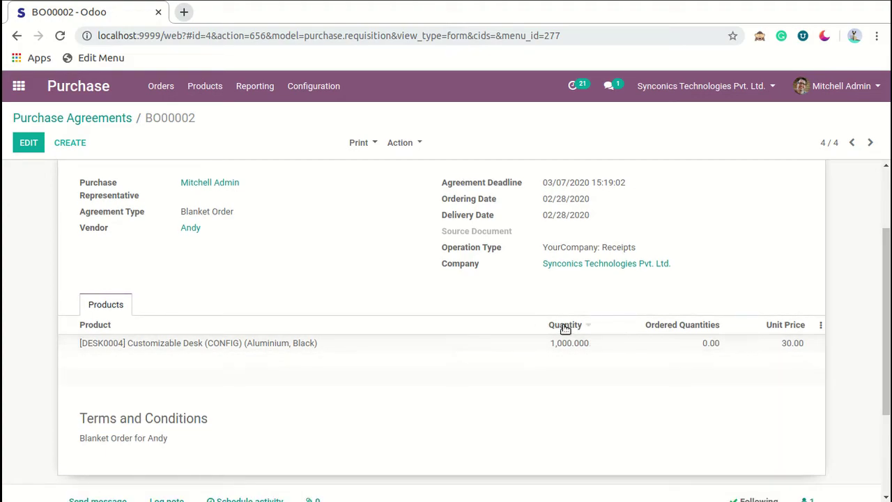
scroll(563, 328, up, 2)
- Open the request for quotation linked to the blanket order and set its customizable desk quantity to 500
click(749, 207)
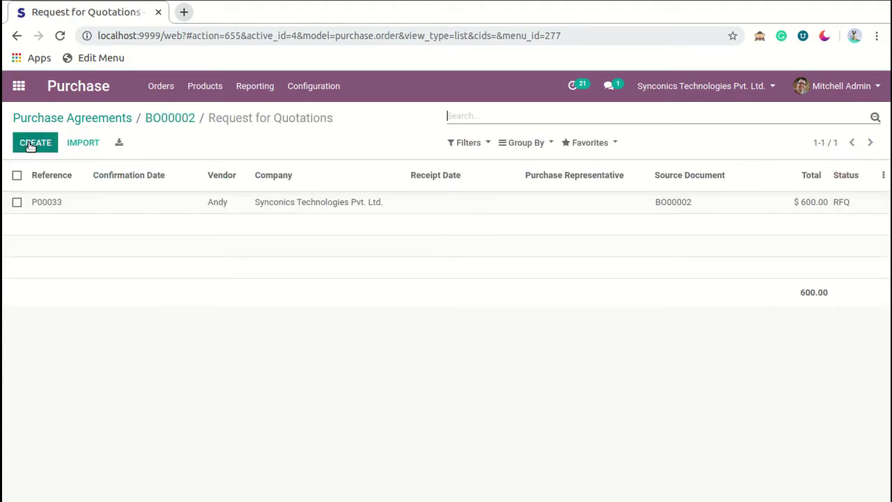
click(579, 206)
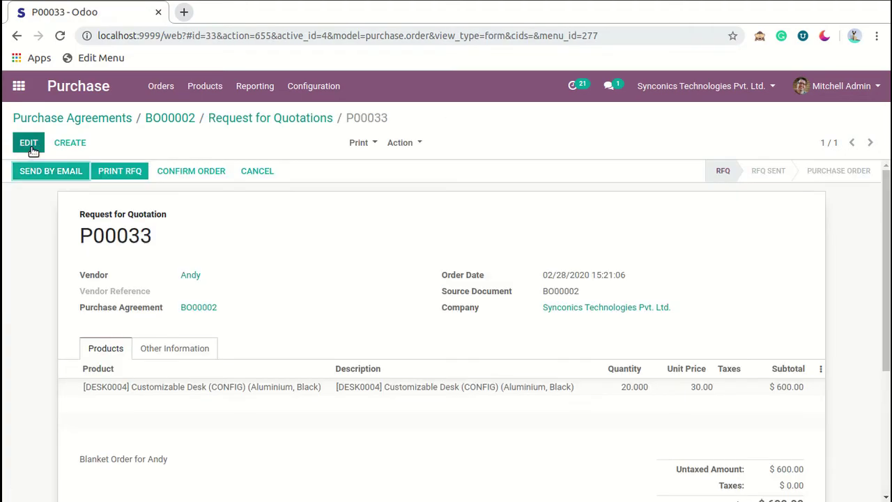
click(28, 142)
scroll(613, 374, down, 1)
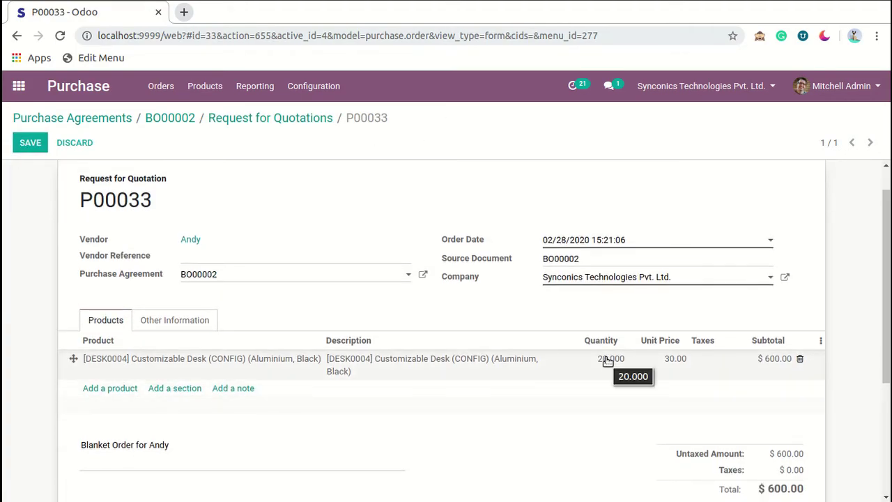
click(608, 360)
text(500)
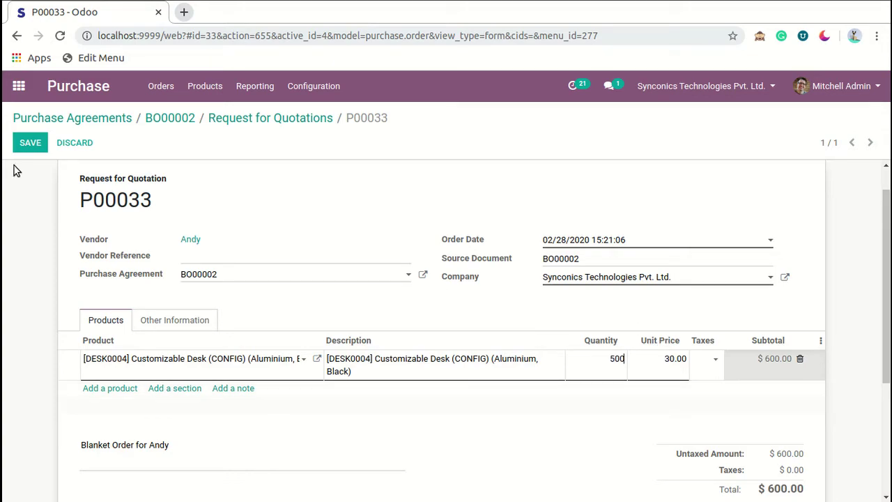
click(34, 141)
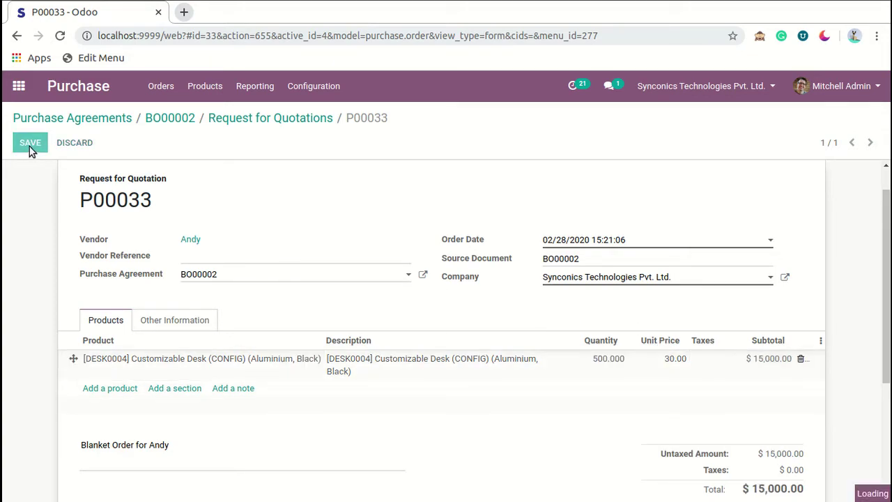
- Apply Tax 15.00% to the desk line of quotation P00033, save it and confirm the order
click(715, 397)
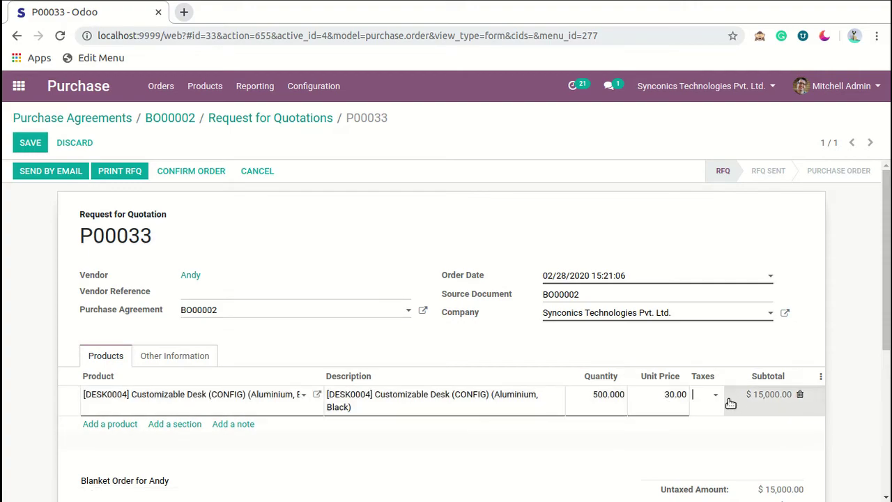
click(712, 397)
click(730, 412)
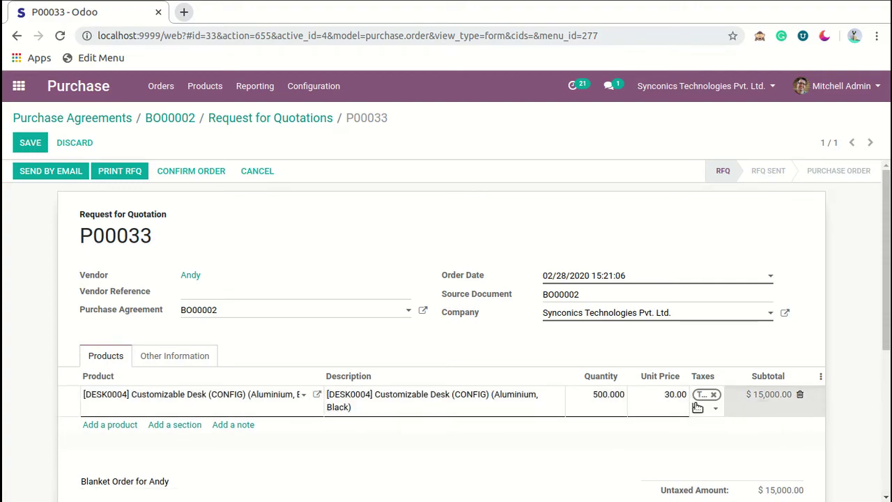
scroll(749, 412, down, 3)
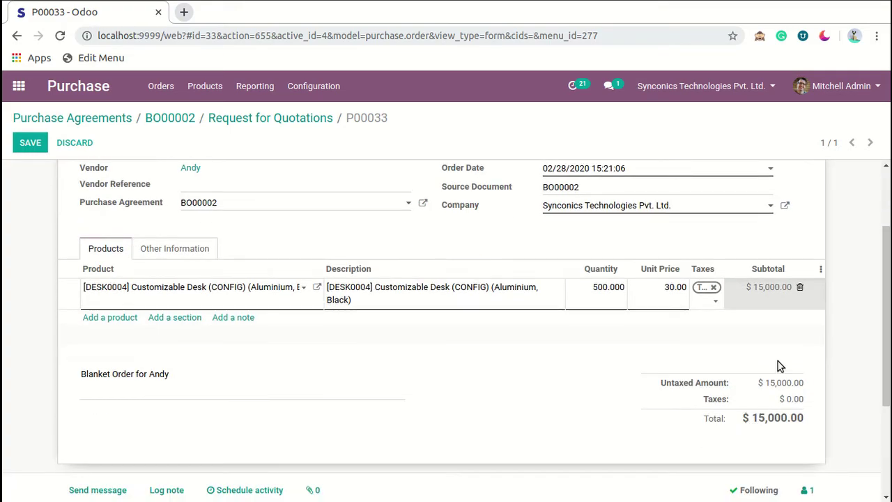
scroll(452, 374, up, 3)
click(29, 147)
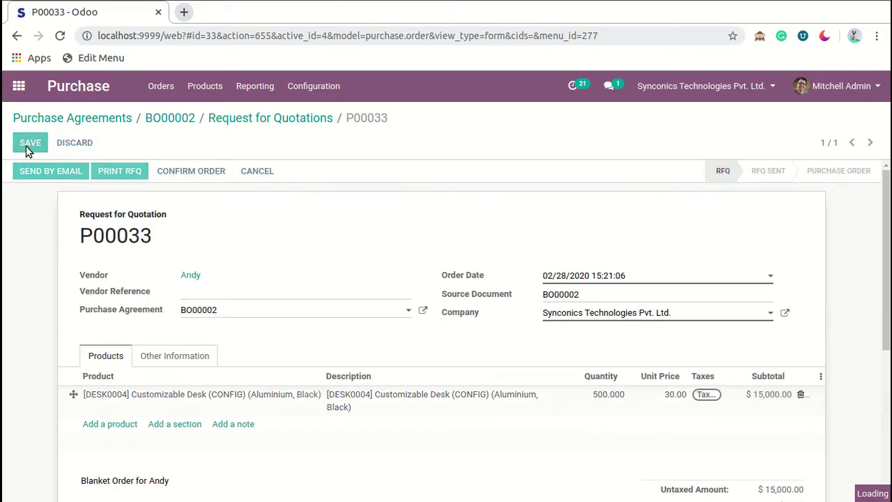
click(217, 172)
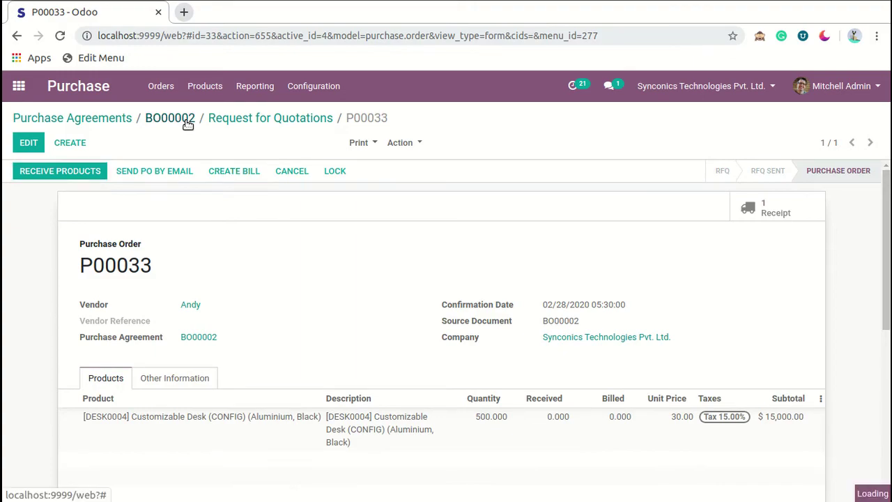
- Go back to blanket order BO00002 and check the ordered quantity on its desk line
click(184, 119)
scroll(647, 401, down, 1)
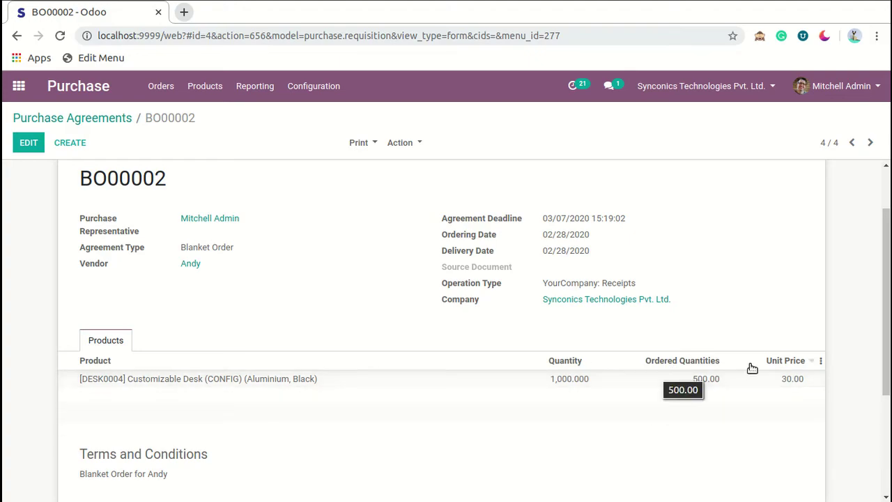
scroll(710, 390, up, 1)
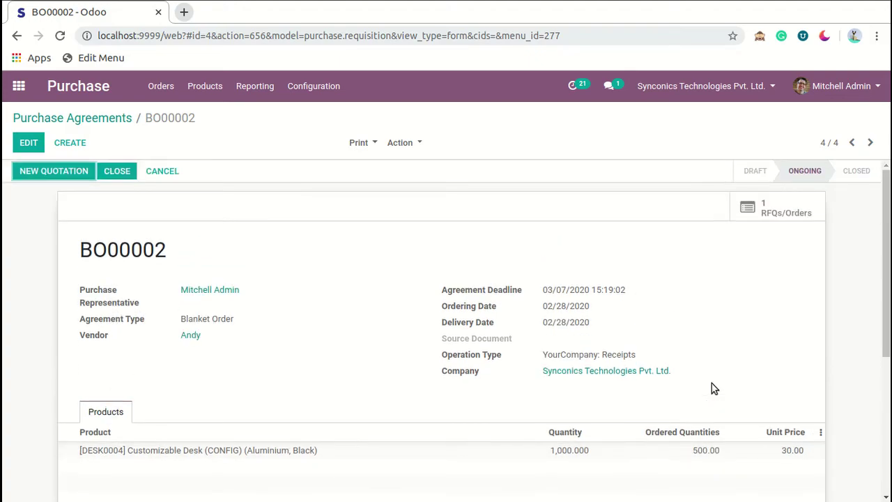
- Create a second quotation from the blanket order with desk quantity 500 and Tax 15.00%, and confirm it as a purchase order
click(65, 178)
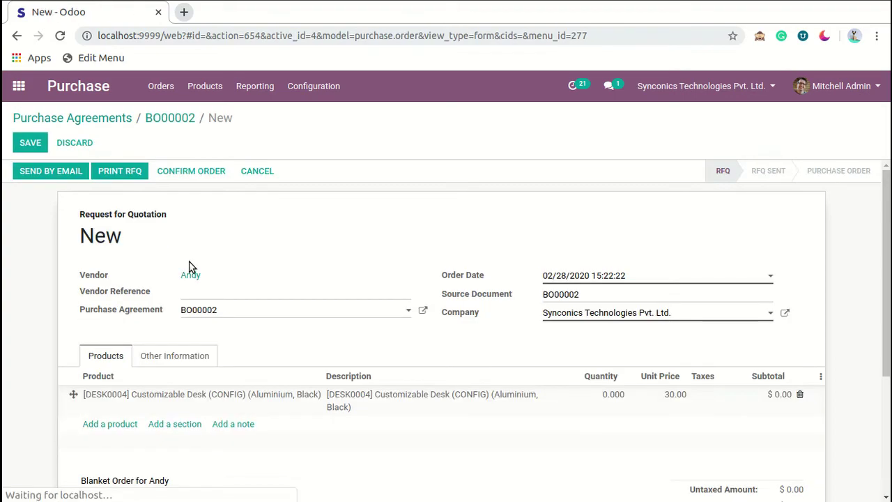
click(604, 395)
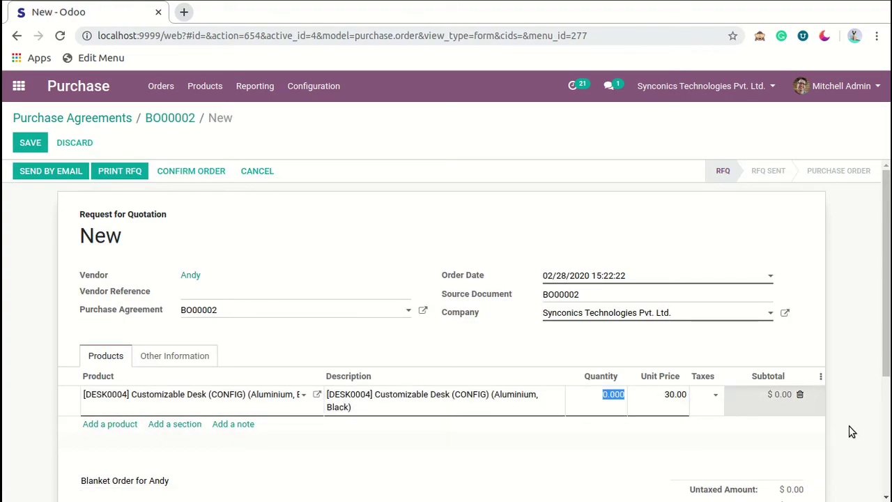
text(500)
click(712, 393)
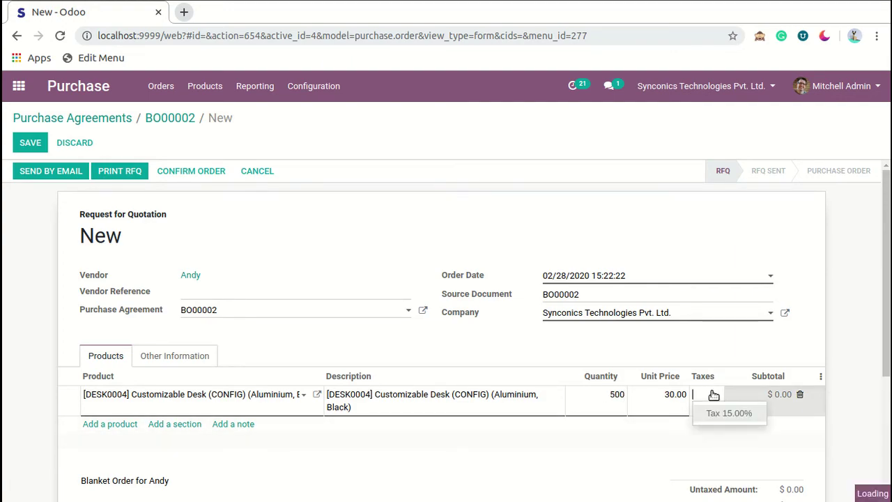
click(735, 412)
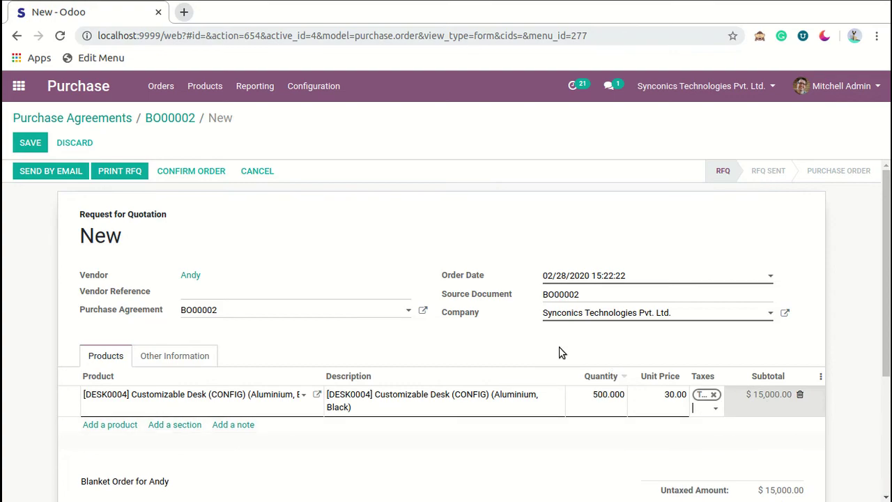
click(33, 145)
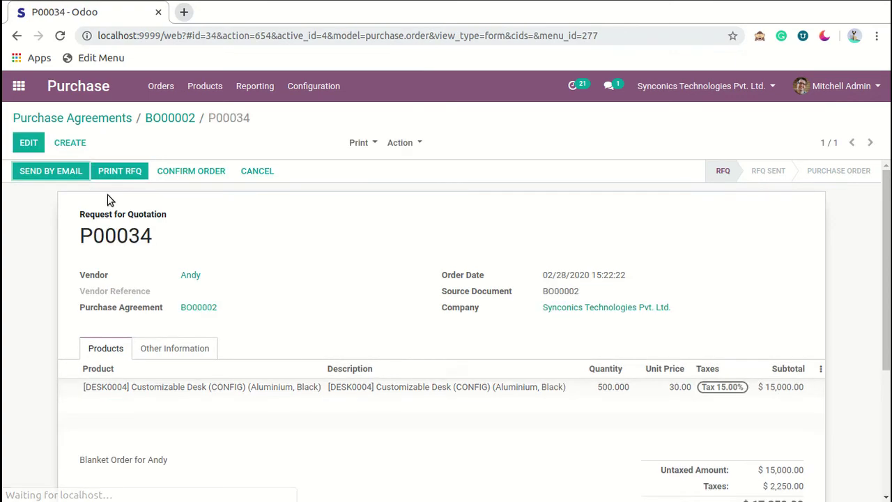
click(199, 174)
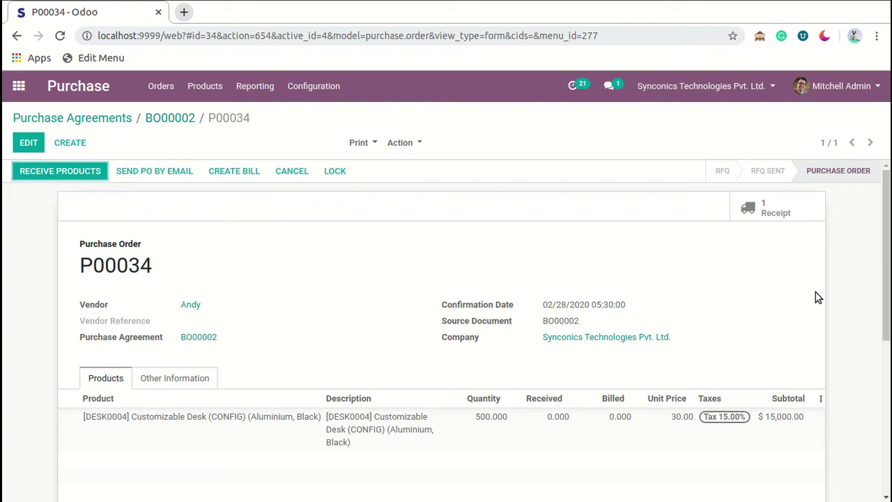
- Reopen blanket order BO00002 and compare the desk line's ordered quantity with the agreed quantity
click(164, 118)
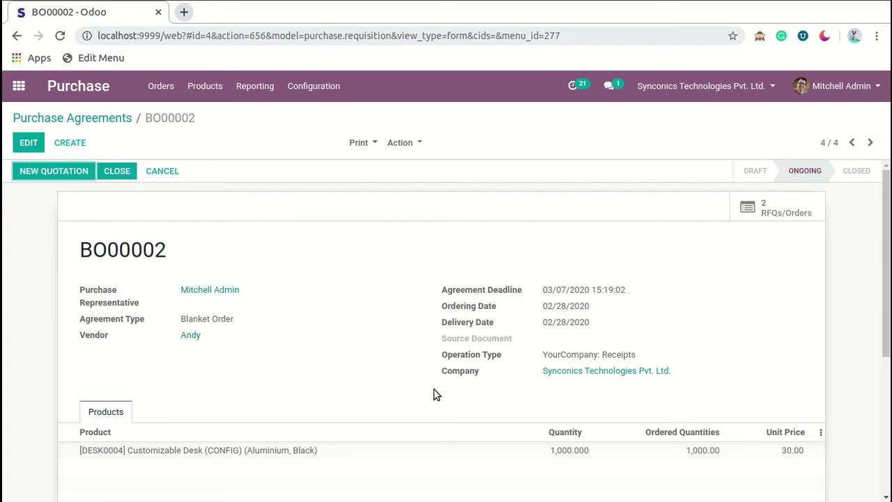
scroll(434, 392, down, 1)
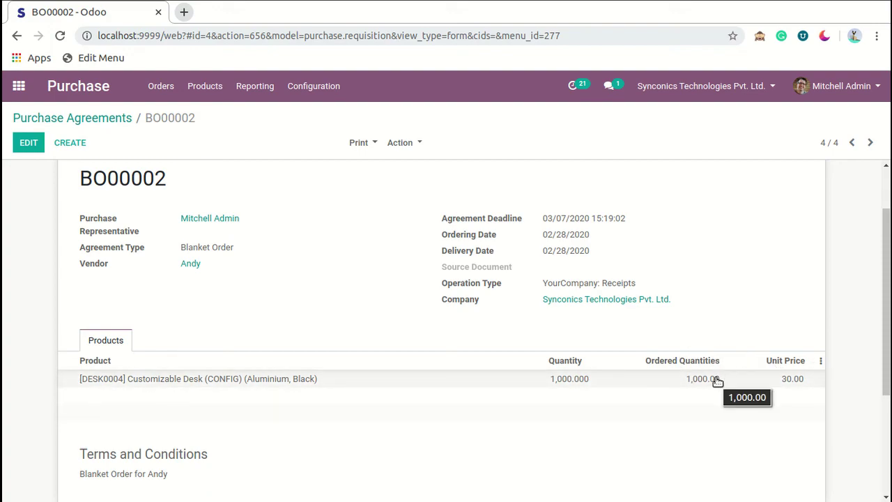
scroll(717, 382, up, 1)
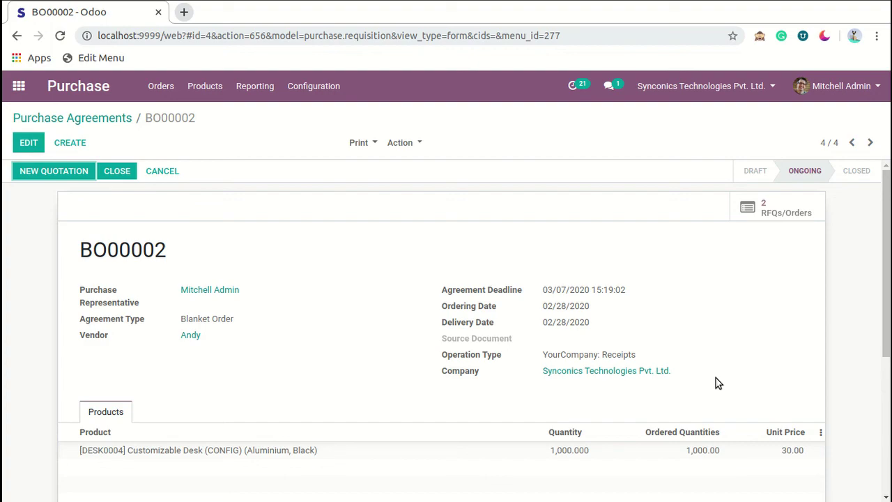
click(568, 0)
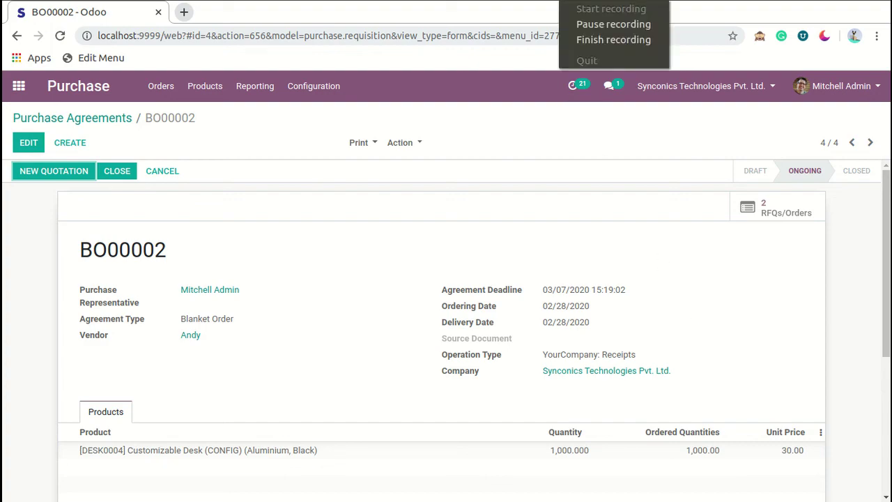